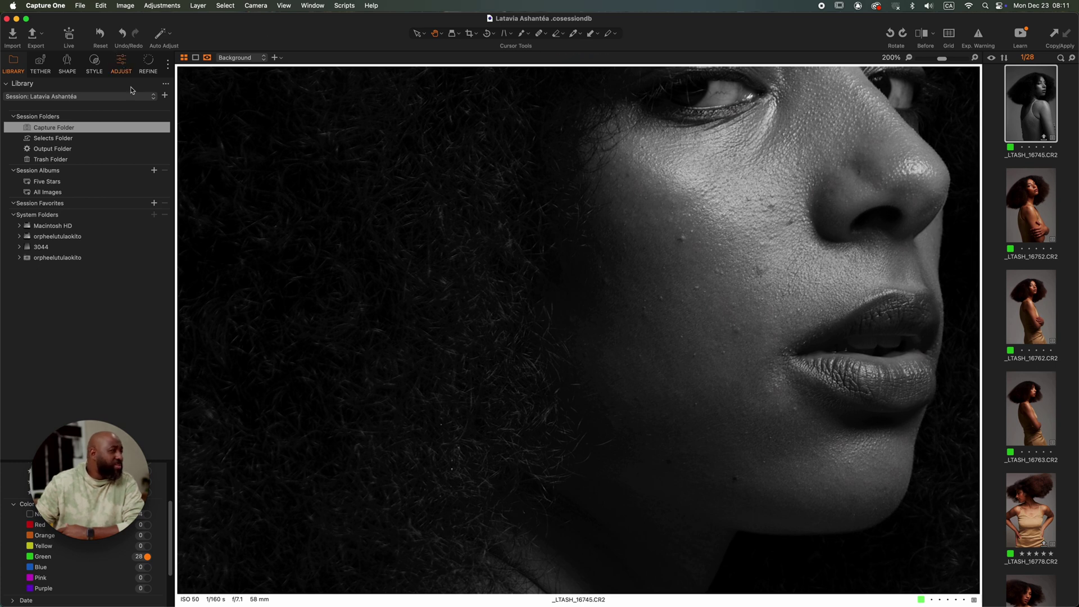
Reset the black-and-white portrait's saturation to 0 and raise its exposure to 0.21
click(122, 65)
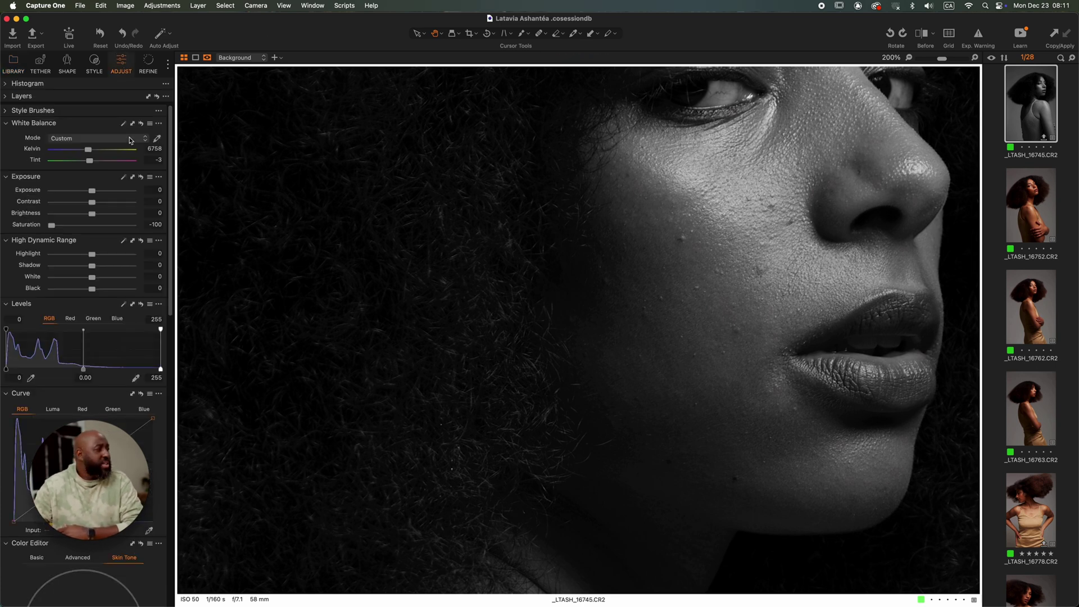
key(super+0)
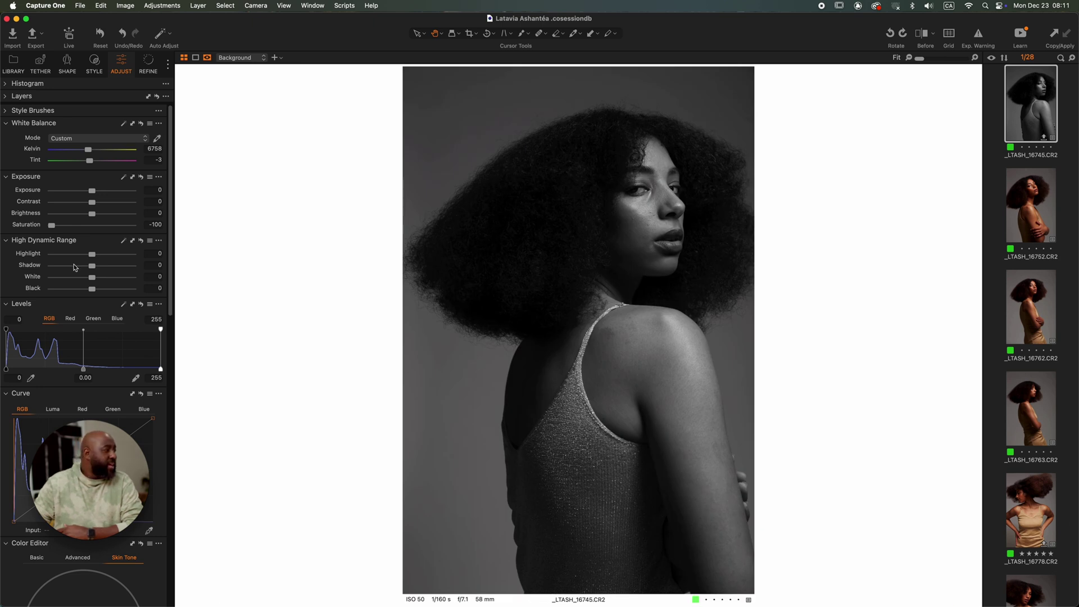
double_click(51, 226)
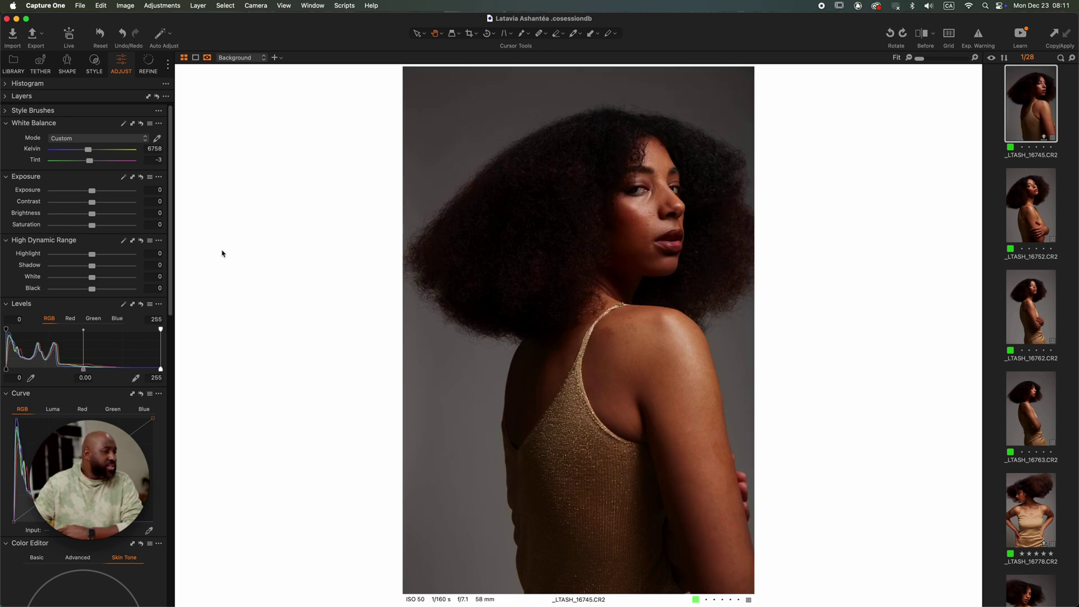
drag(96, 194, 97, 194)
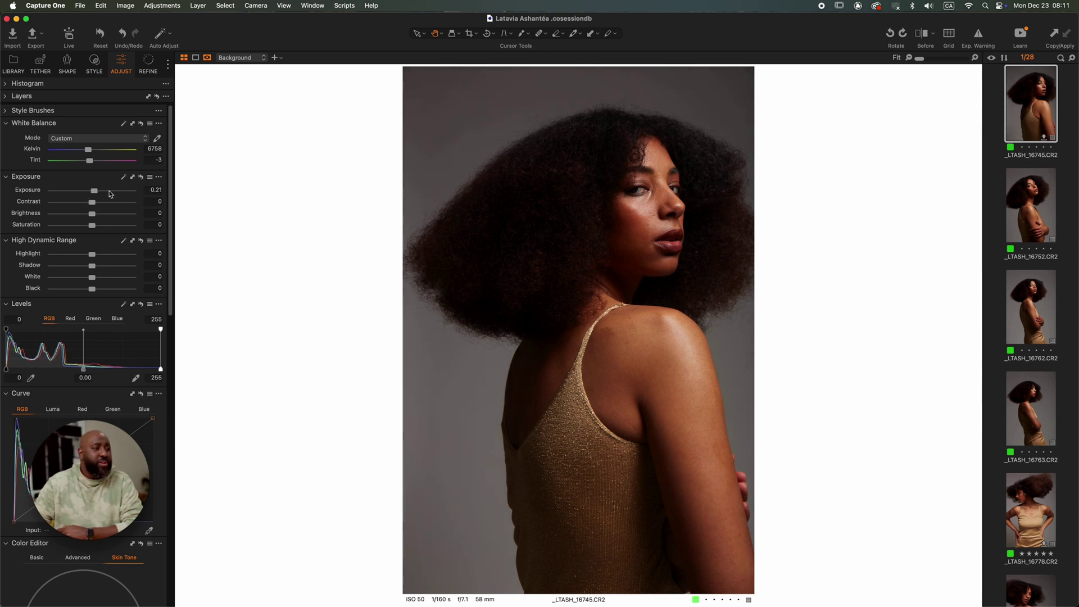
Set up _LTASH_16745.CR2 for editing with Reblum, choosing JPEG as the file format
right_click(1024, 96)
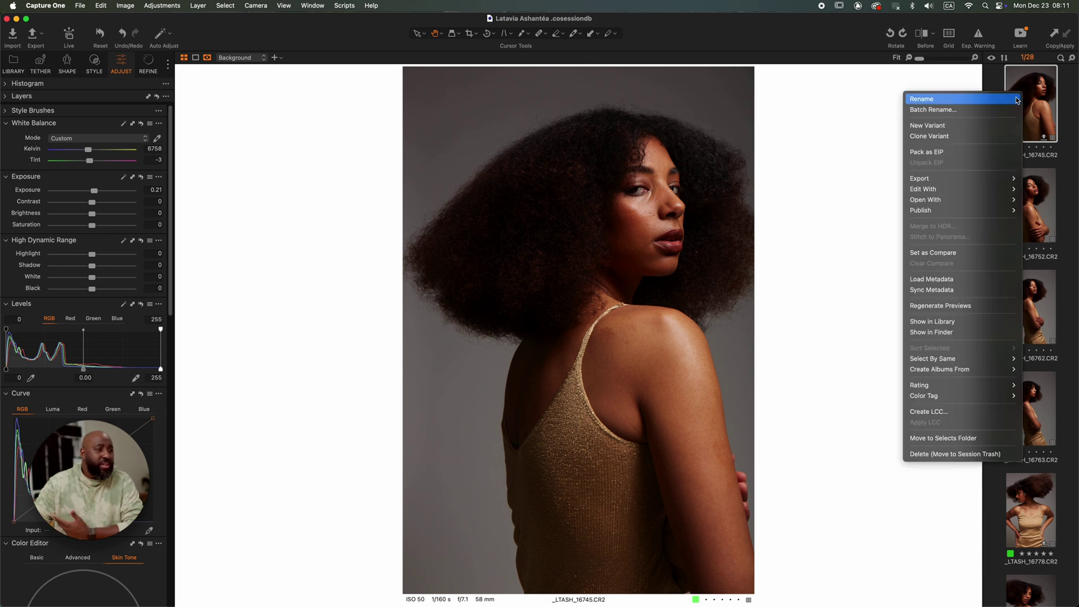
mouse_move(951, 192)
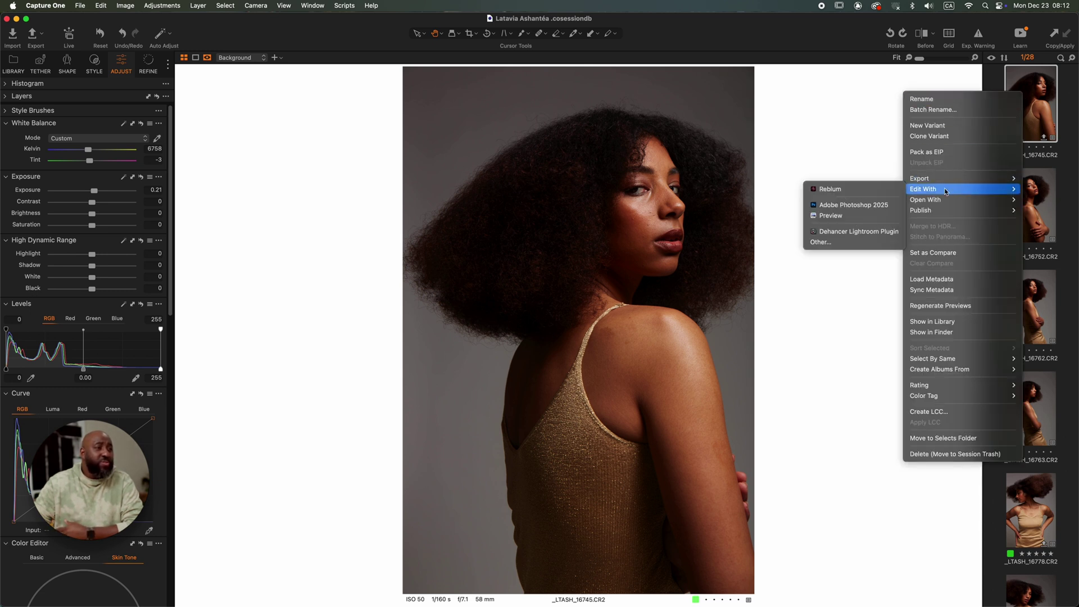
click(861, 193)
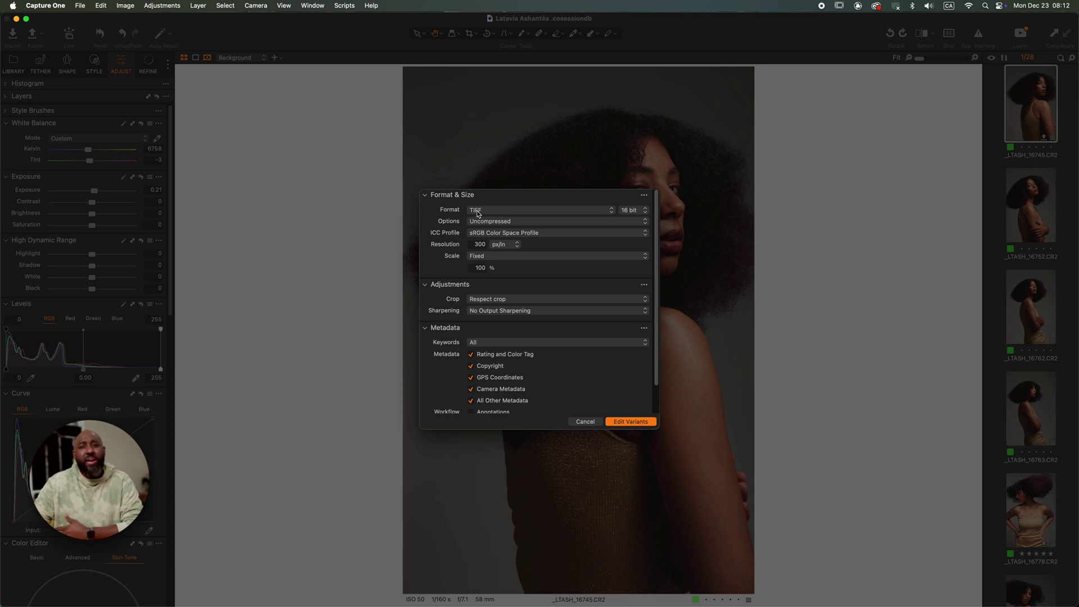
click(482, 211)
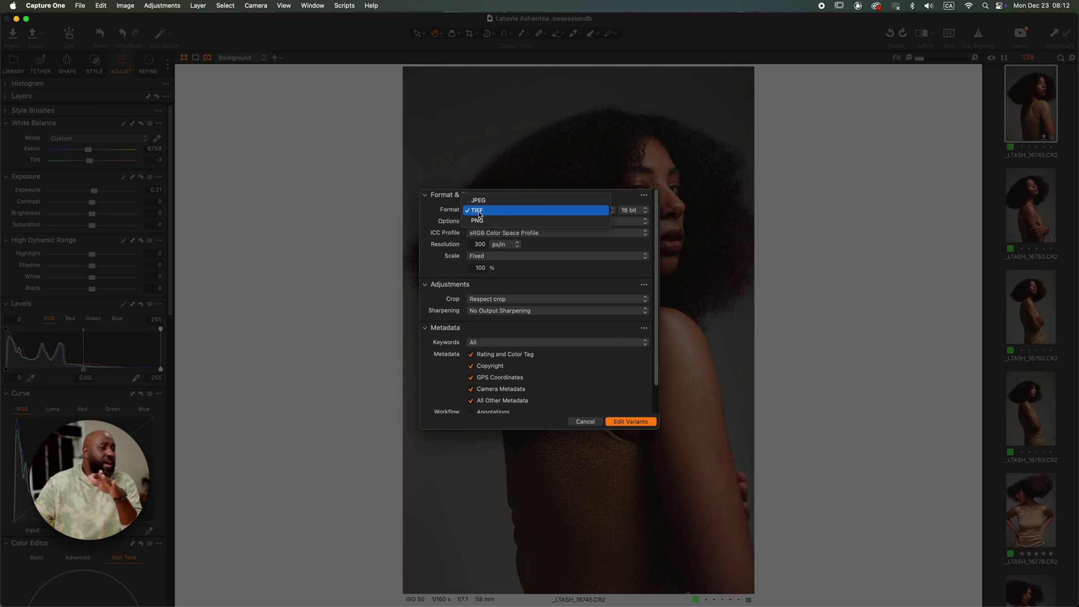
click(484, 201)
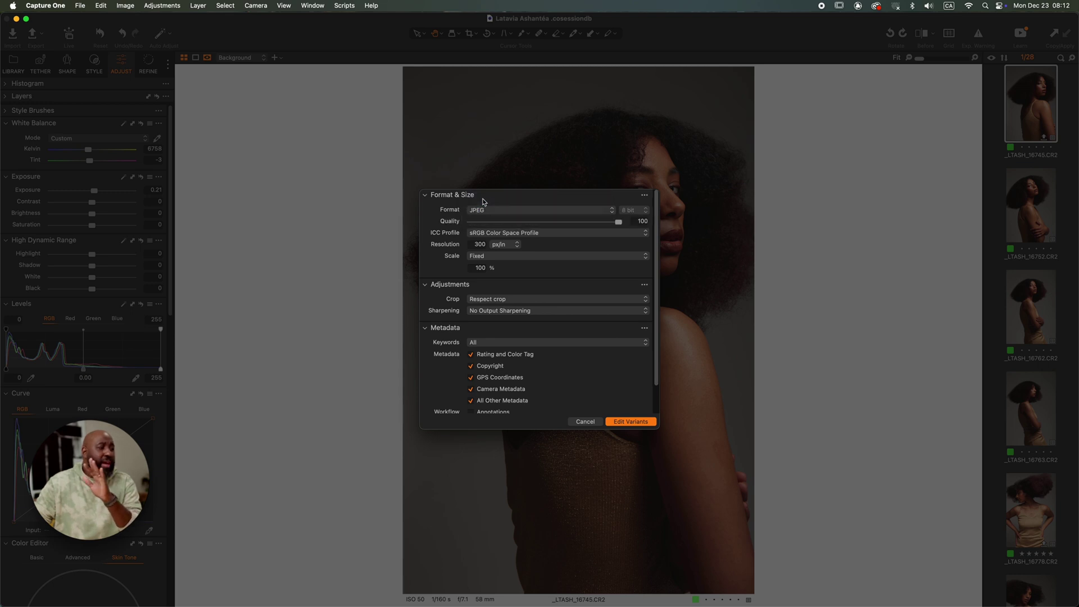
Keep sRGB Color Space Profile as the ICC profile and open the variant in Reblum
click(486, 234)
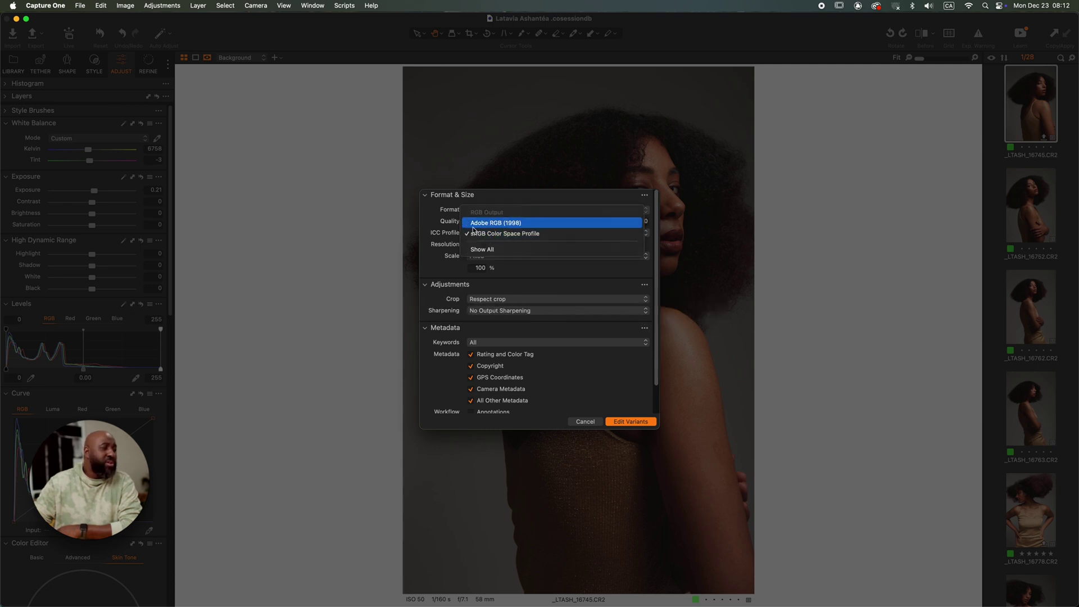
click(476, 242)
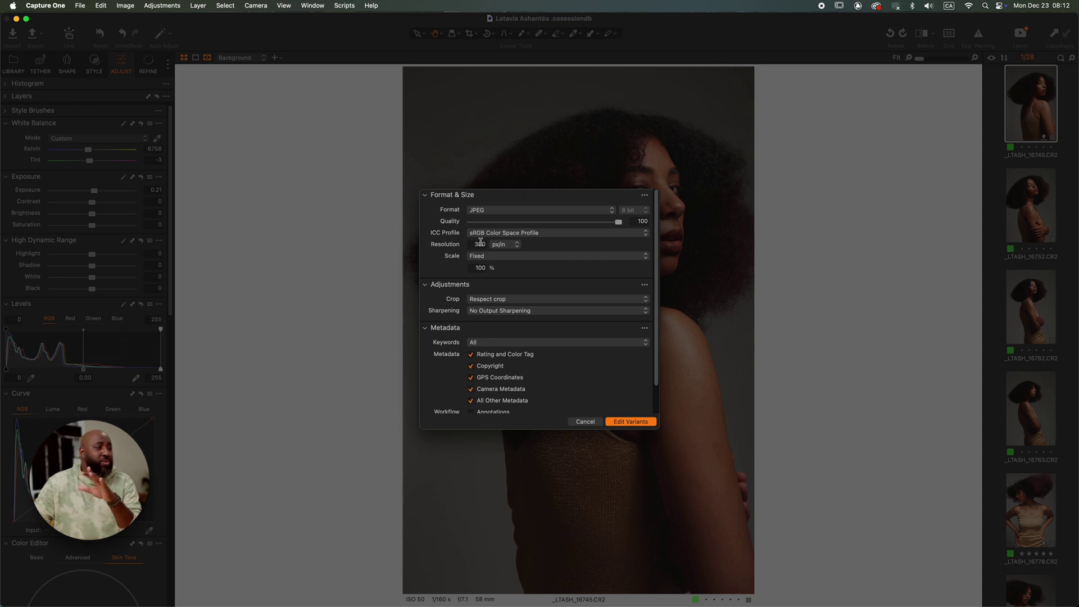
click(490, 234)
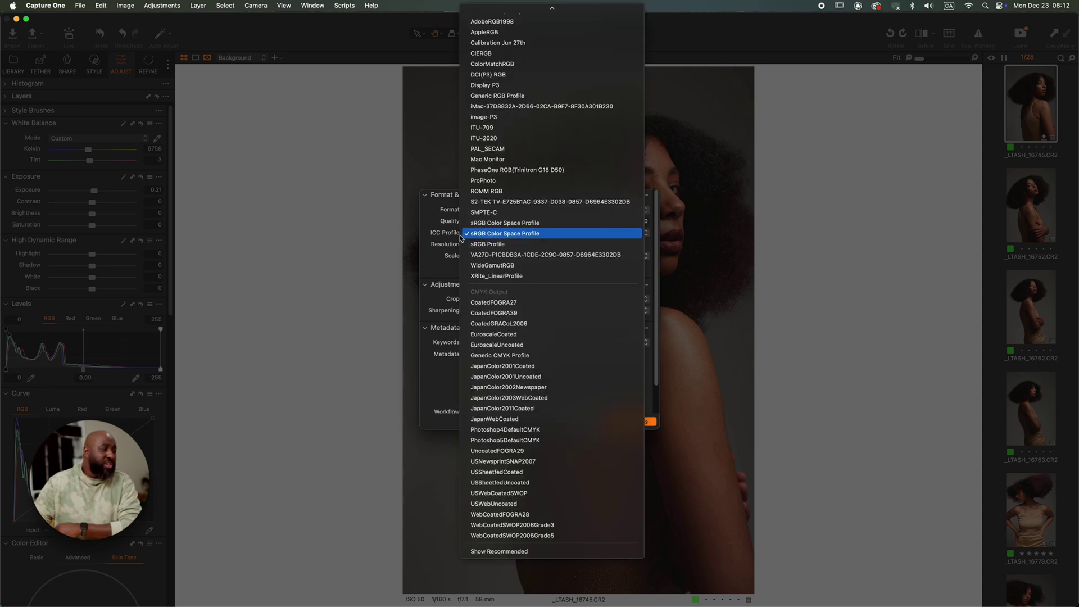
click(463, 235)
click(501, 235)
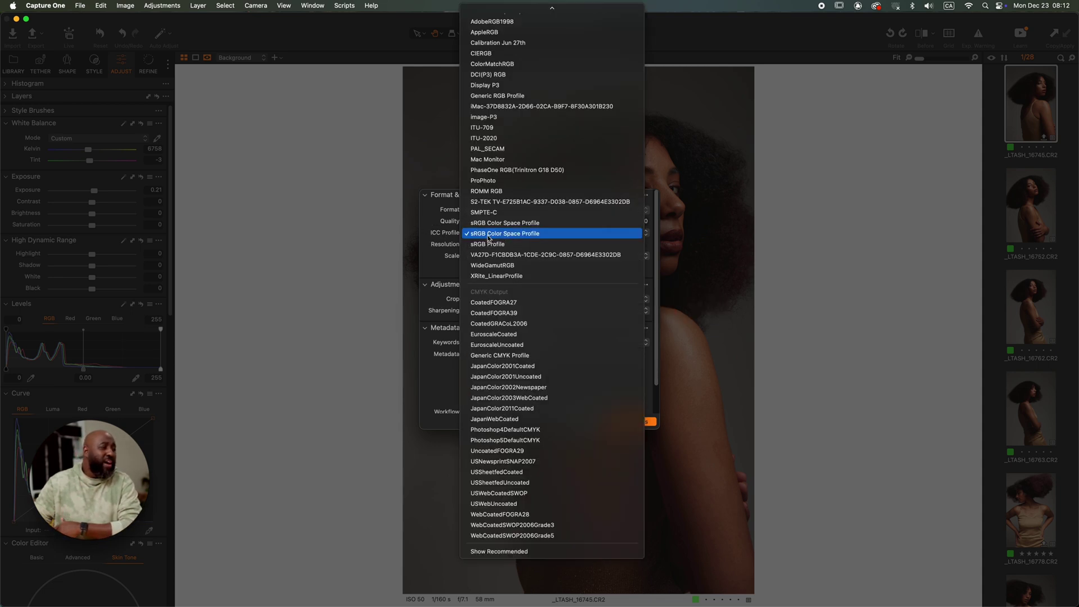
click(434, 233)
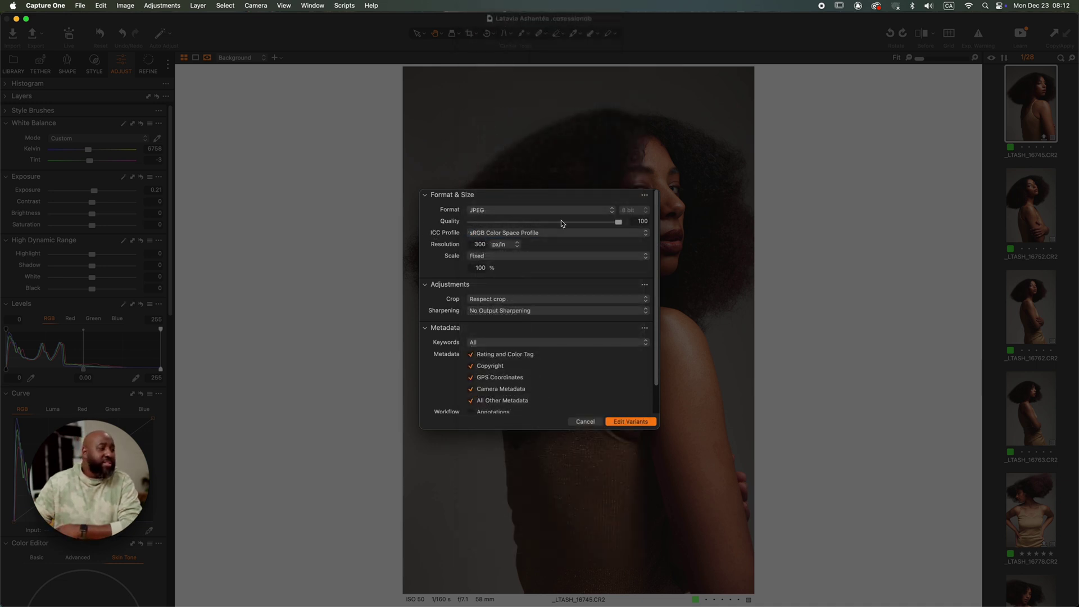
click(631, 422)
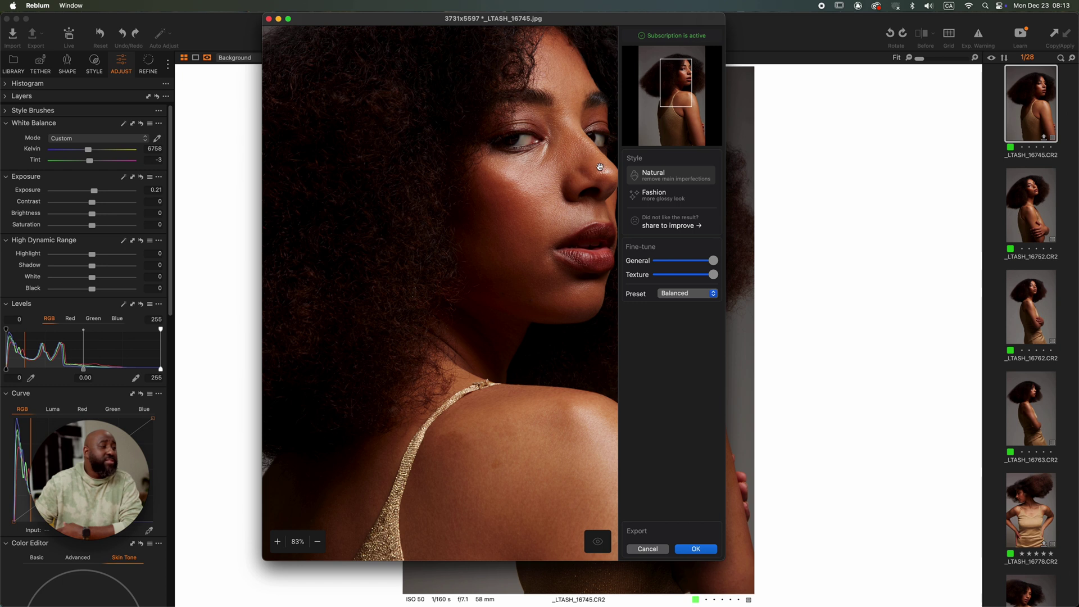
Switch the retouch style to Fashion and lower the General strength to its minimum to inspect the facial skin up close
drag(539, 179, 524, 188)
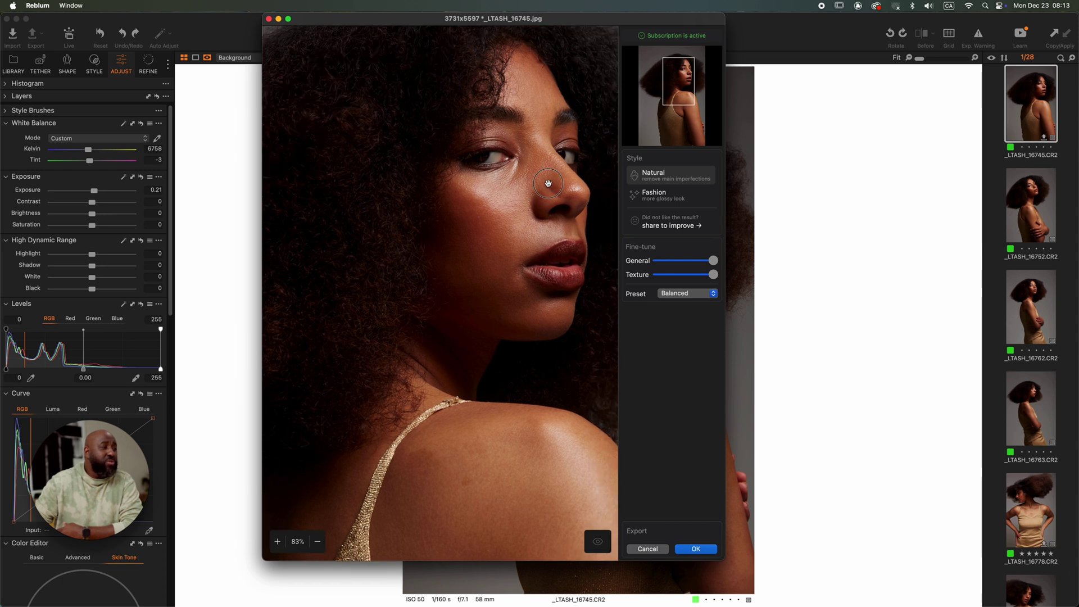
click(670, 196)
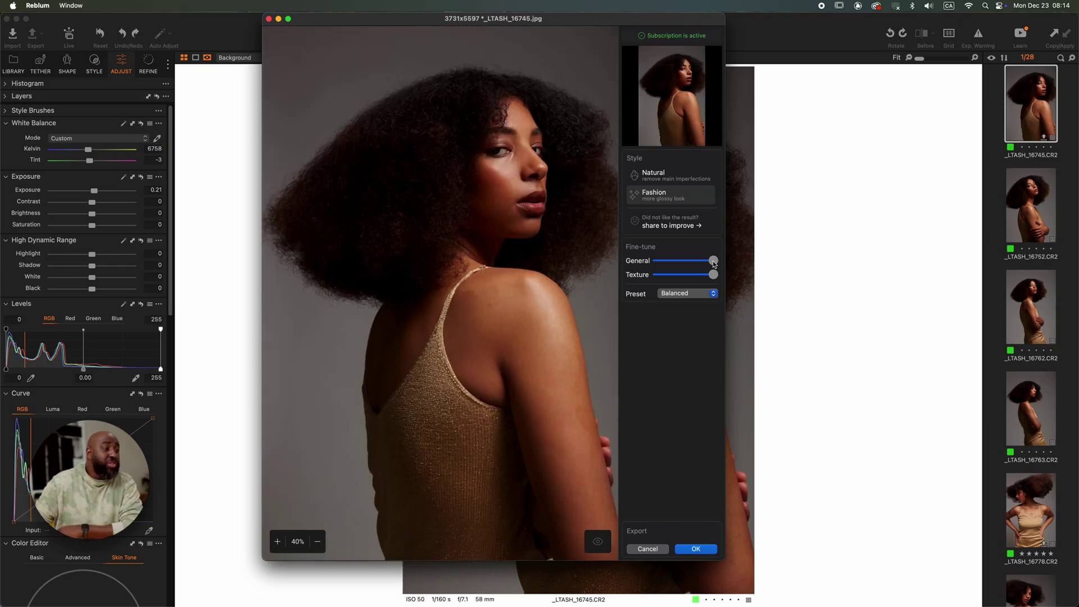
drag(713, 261, 681, 262)
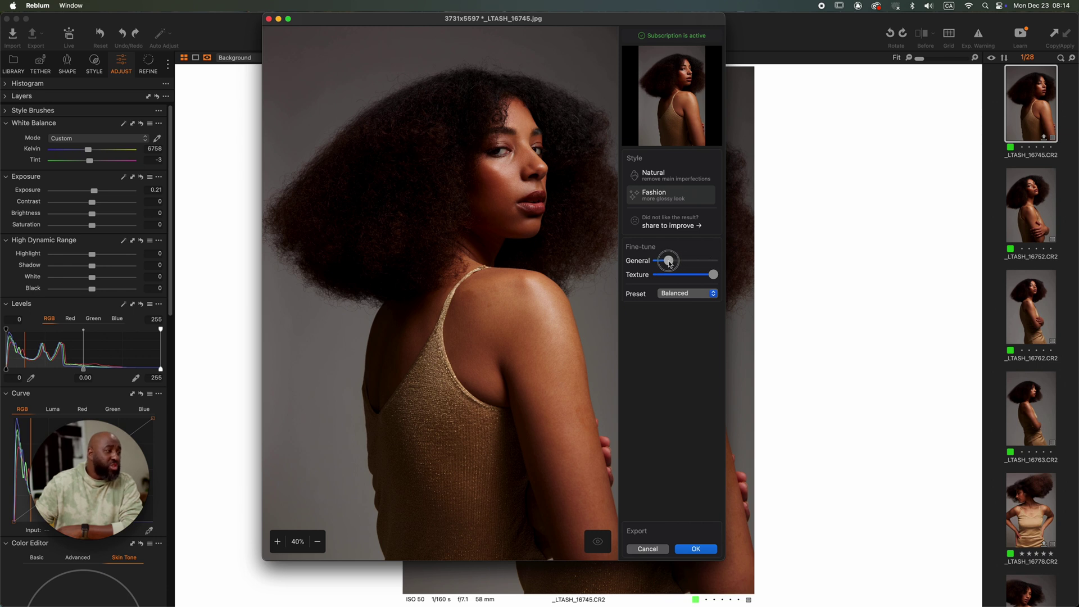
click(500, 185)
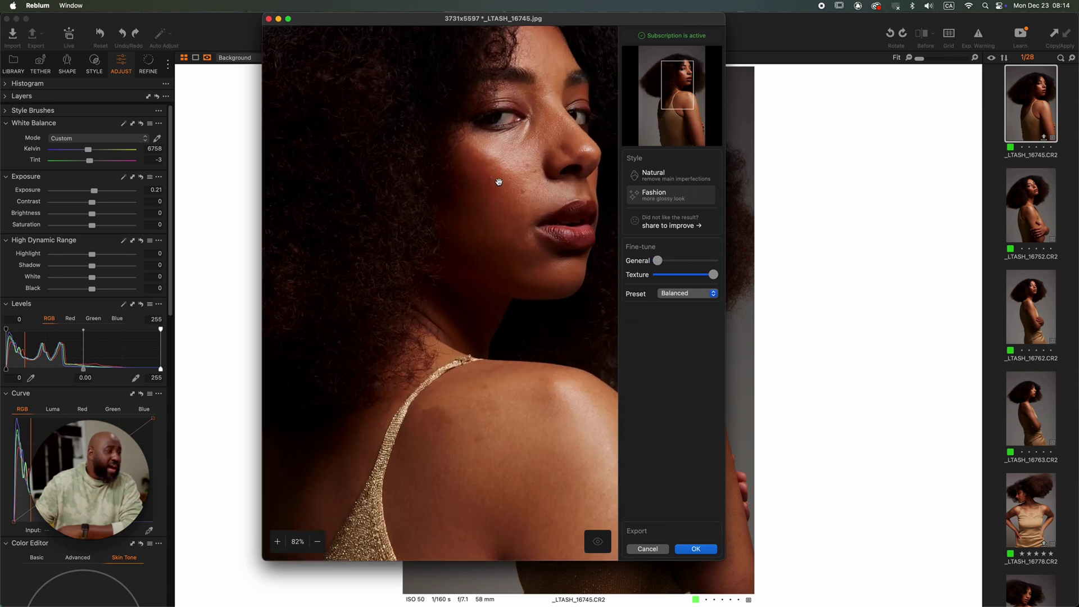
drag(511, 309, 478, 218)
scroll(424, 205, up, 3)
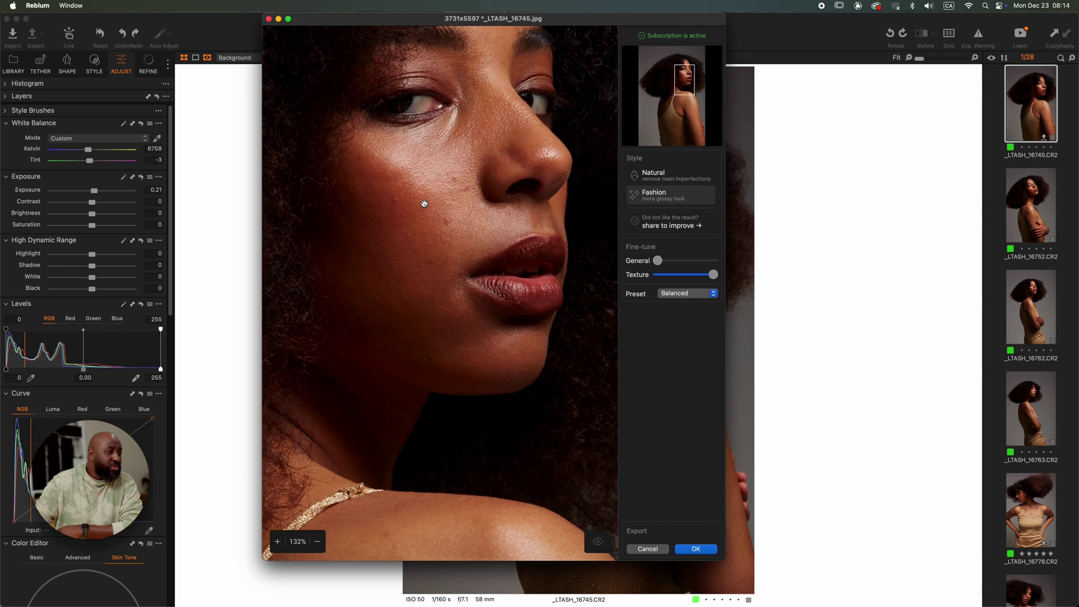
mouse_move(675, 266)
mouse_down()
mouse_move(697, 266)
mouse_move(661, 265)
mouse_move(704, 272)
mouse_move(655, 272)
mouse_move(725, 279)
mouse_move(678, 267)
mouse_move(725, 267)
mouse_move(623, 272)
mouse_move(736, 277)
mouse_move(616, 275)
mouse_move(725, 279)
mouse_move(626, 282)
mouse_move(681, 281)
mouse_move(643, 263)
mouse_move(736, 264)
mouse_move(652, 276)
mouse_move(717, 277)
mouse_move(658, 279)
mouse_move(711, 280)
mouse_move(677, 276)
mouse_up()
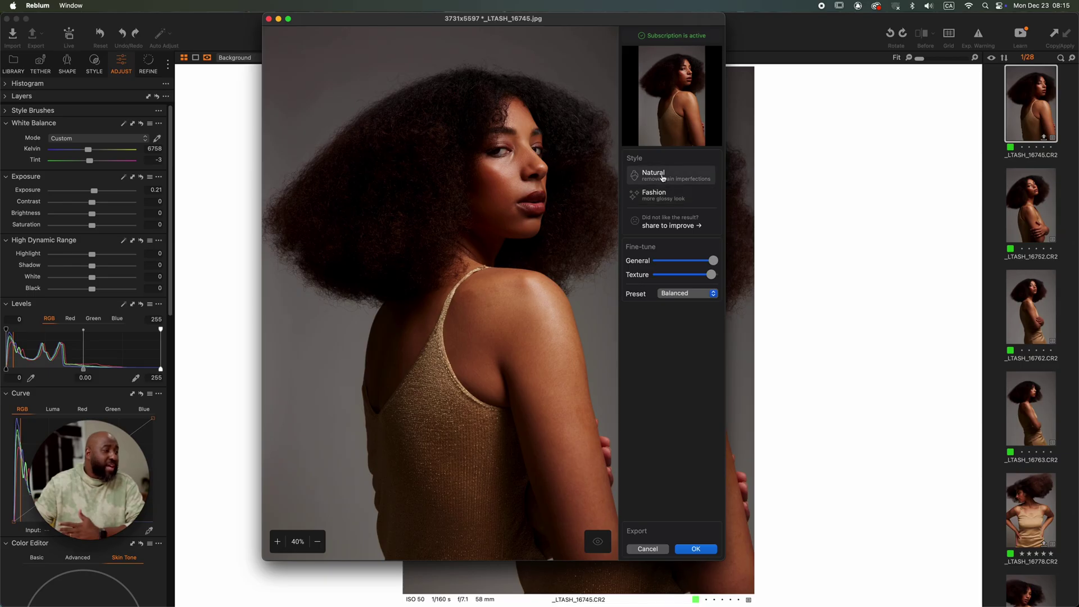
Alternate between the Natural and Fashion styles to compare their effect on the full portrait
click(655, 196)
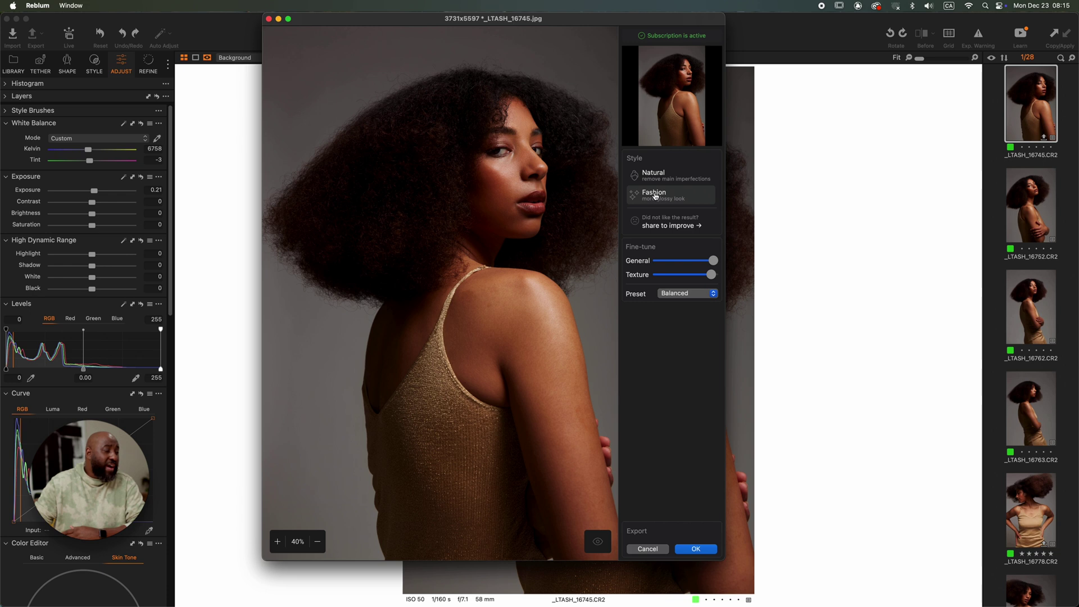
click(664, 178)
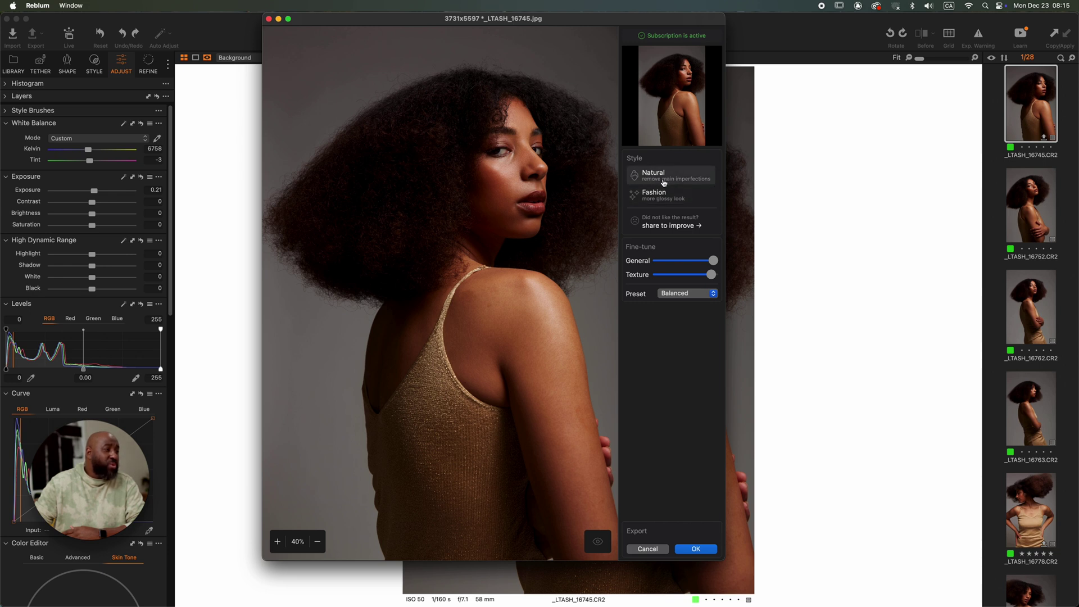
click(664, 195)
click(664, 178)
click(663, 195)
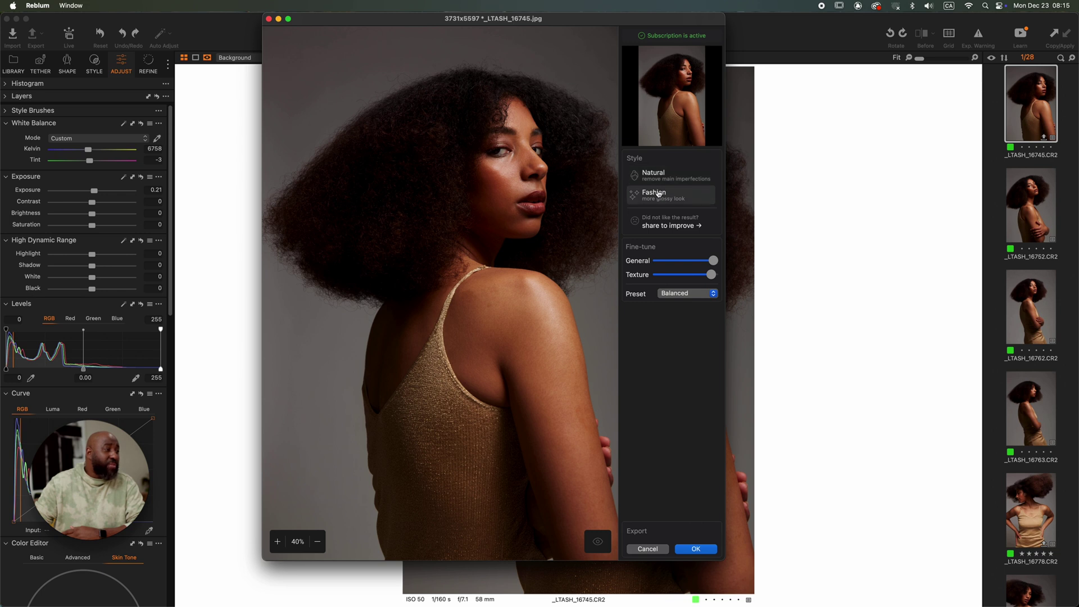
Reposition the Reblum window and enlarge it to fill the screen
drag(349, 27, 137, 27)
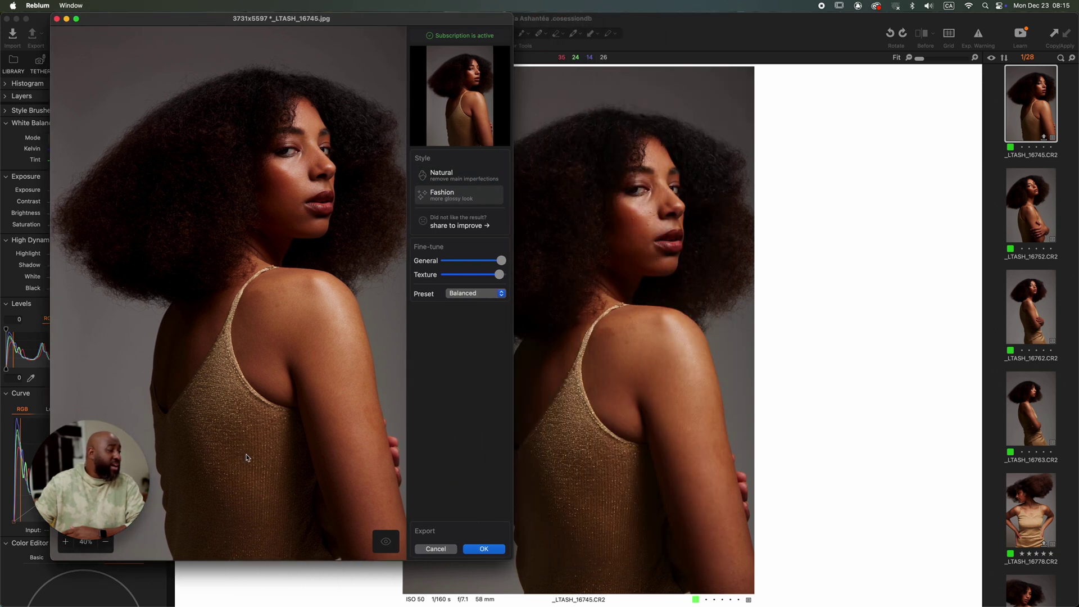
double_click(513, 558)
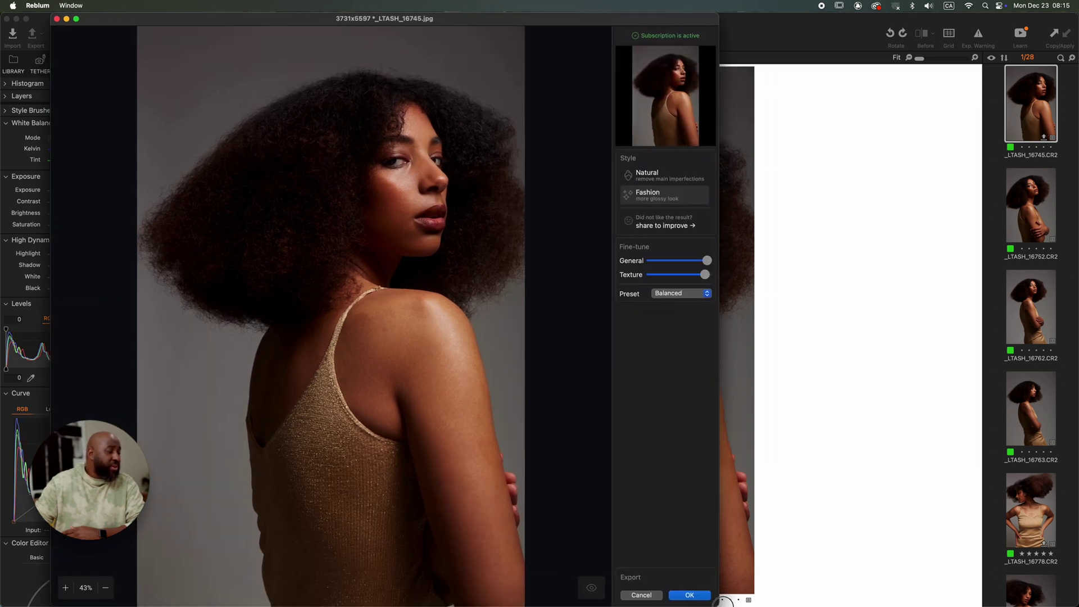
mouse_move(1067, 261)
mouse_down()
mouse_move(1015, 264)
mouse_move(1077, 269)
mouse_up()
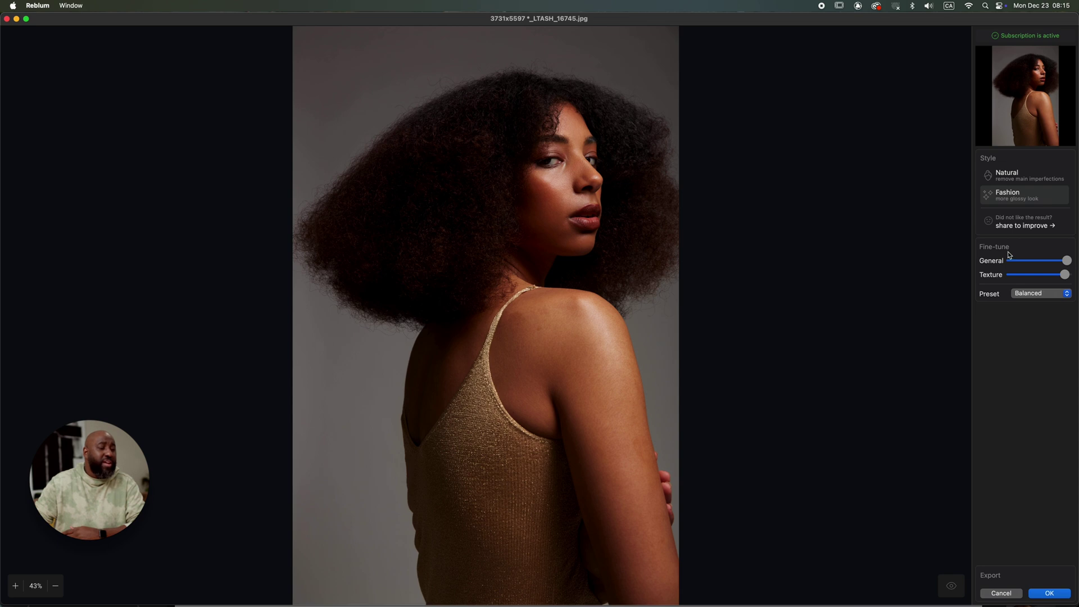
Export the retouch with the Natural style back to Capture One and compare it with the original portrait
click(1017, 182)
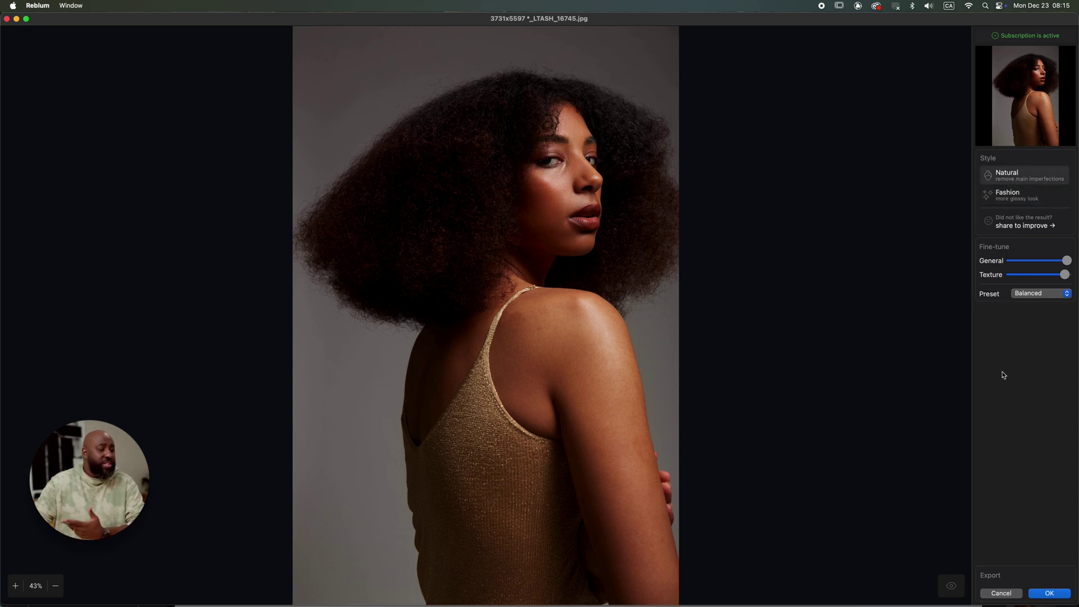
click(1055, 595)
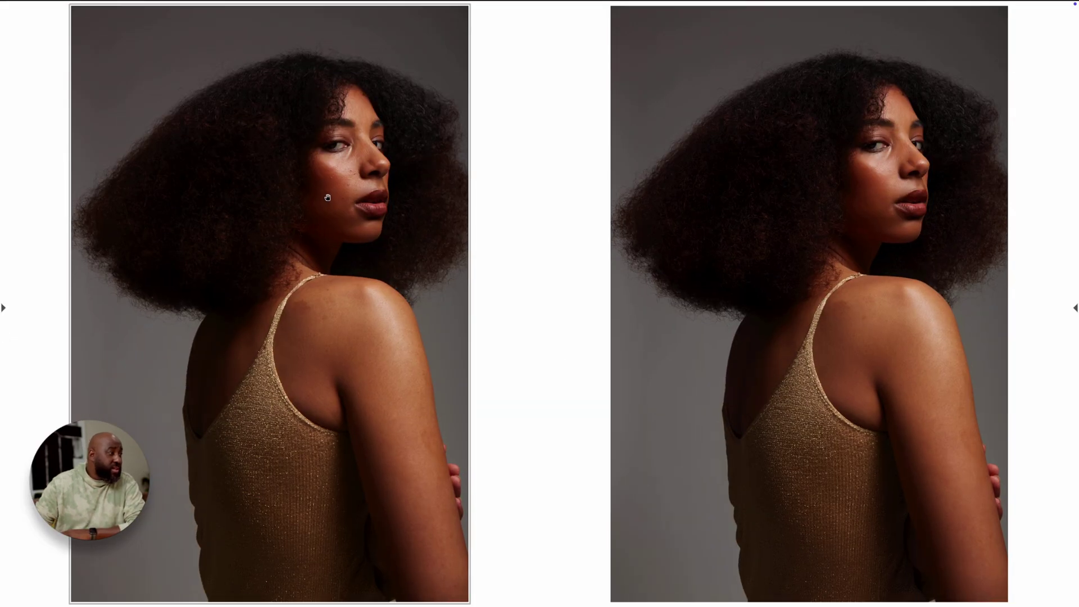
click(863, 175)
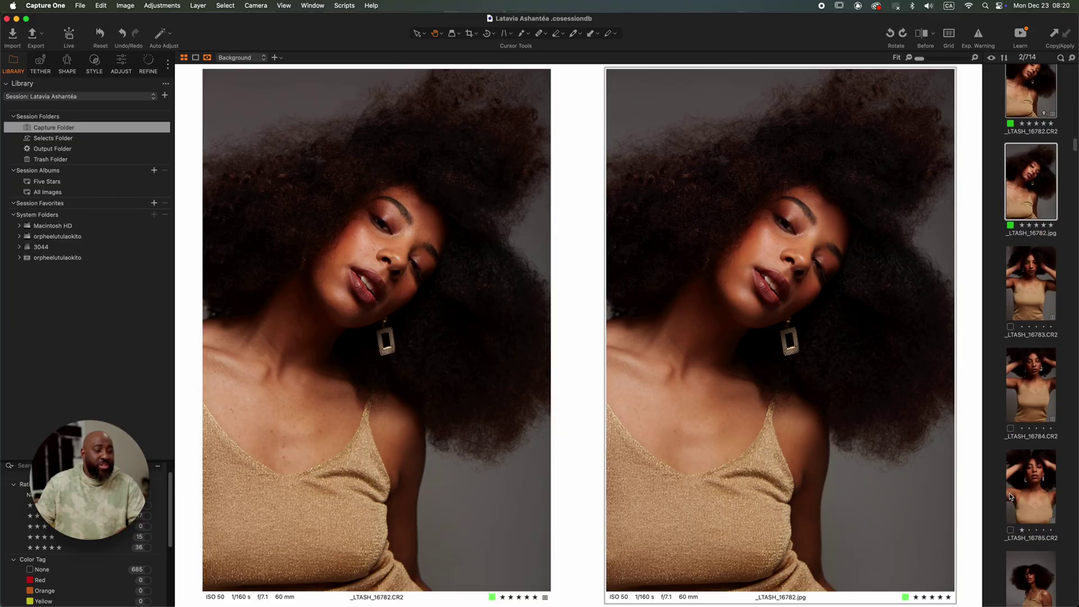
Browse further through the Capture Folder photos for another portrait to retouch
scroll(1009, 493, up, 2)
scroll(1009, 493, down, 5)
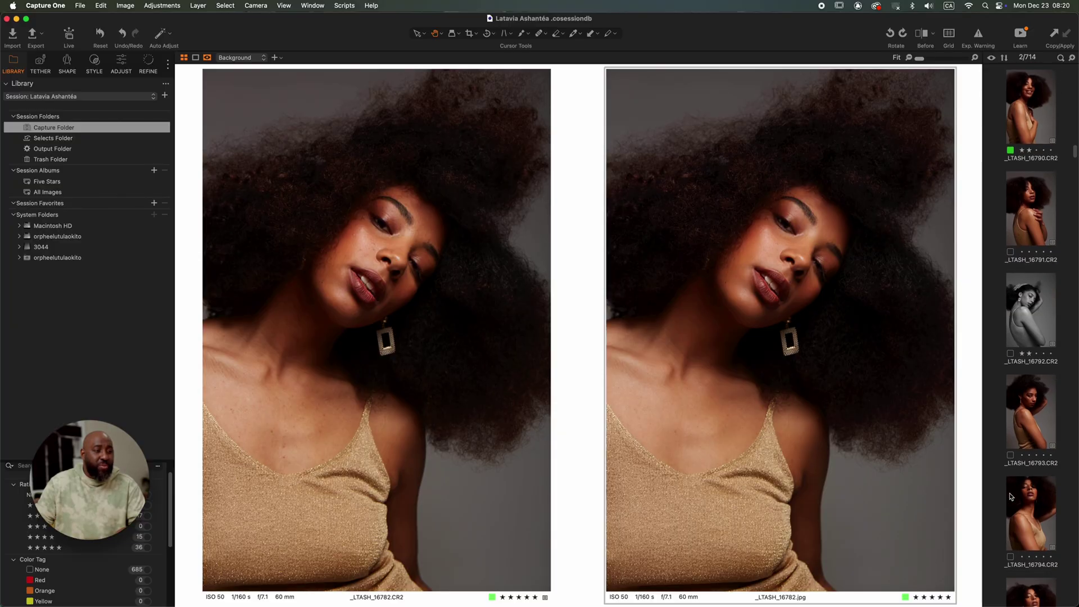
click(1037, 304)
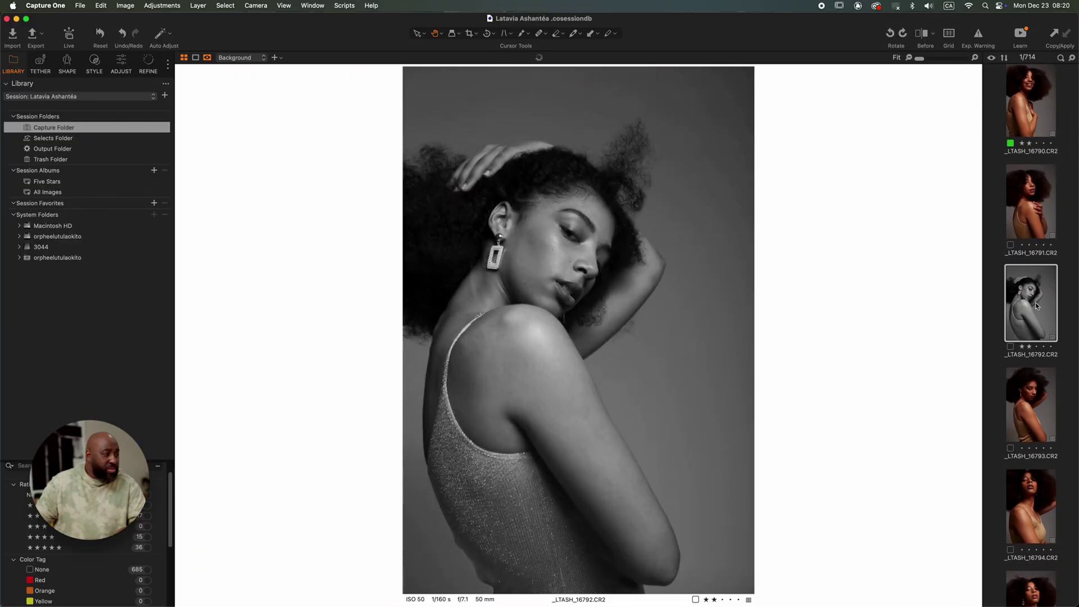
key(Down)
key(Down)
key(Down)
key(Down)
key(Down)
key(Down)
key(Down)
key(Down)
key(Down)
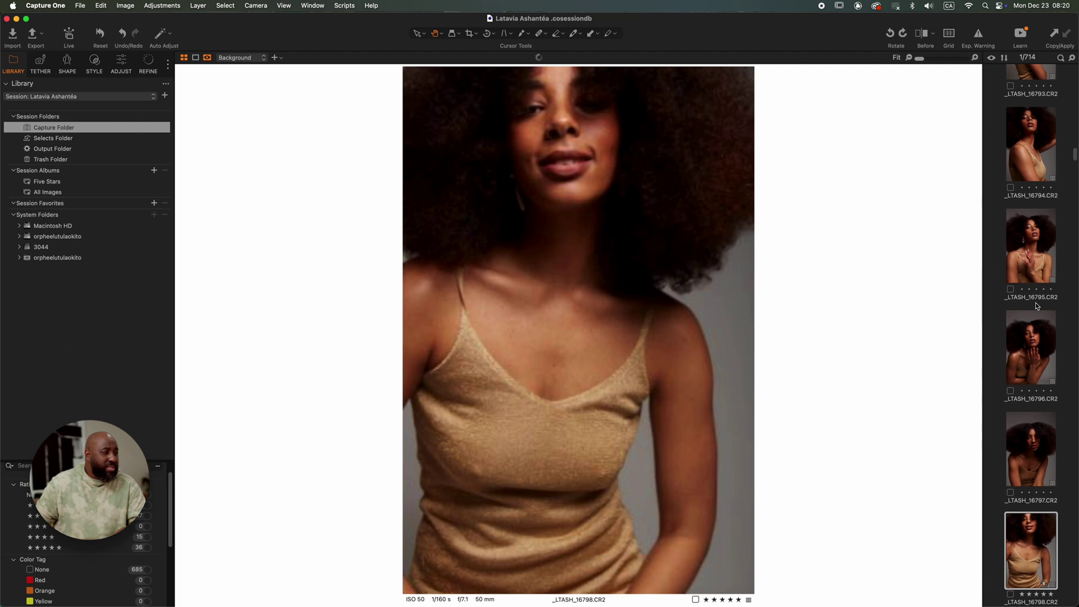
key(Down)
key(Down)
key(Down)
key(Down)
key(Down)
key(Down)
key(Down)
key(Down)
key(Down)
key(Down)
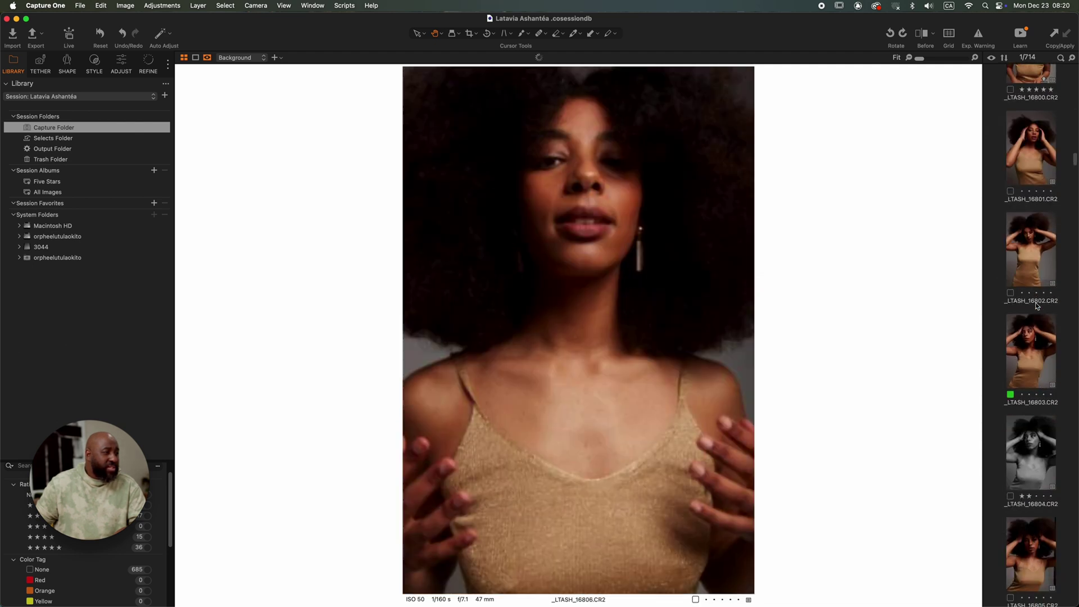
key(Down)
key(Down)
key(Down)
key(Down)
key(Down)
key(Down)
key(Down)
key(Down)
key(Down)
key(Down)
key(Down)
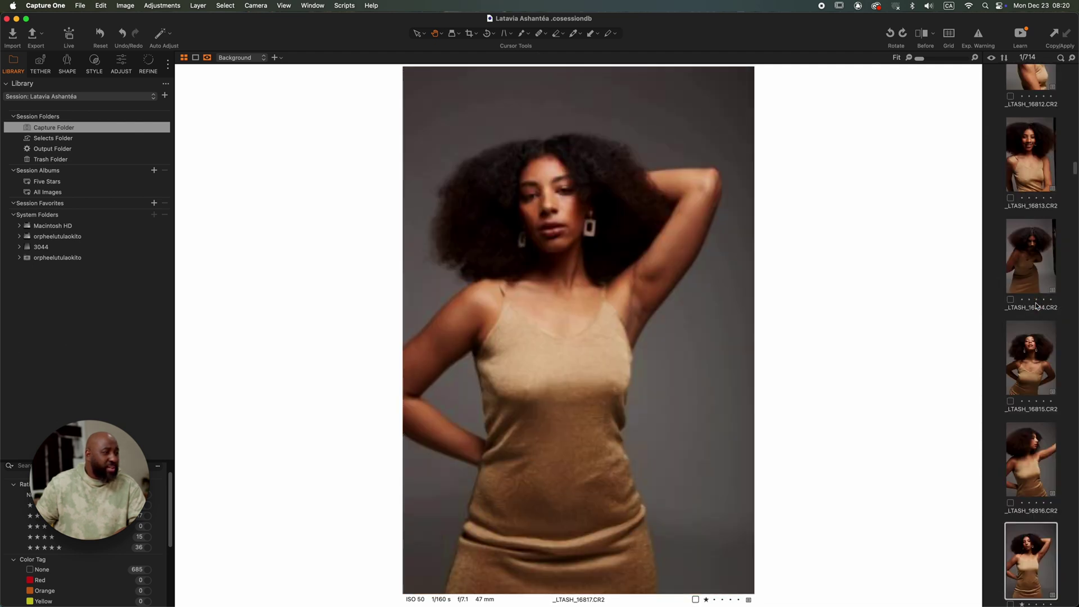
key(Down)
key(Down)
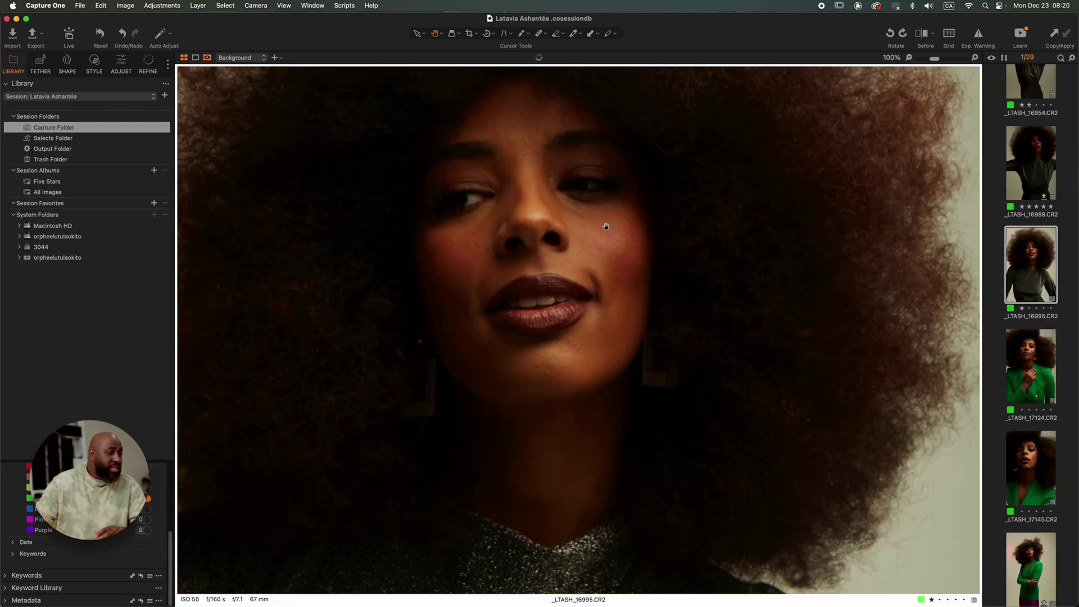
Check the skin in the _LTASH_16995.CR2 portrait and turn the photo black and white by setting Saturation to -100
scroll(588, 242, up, 2)
scroll(588, 242, up, 1)
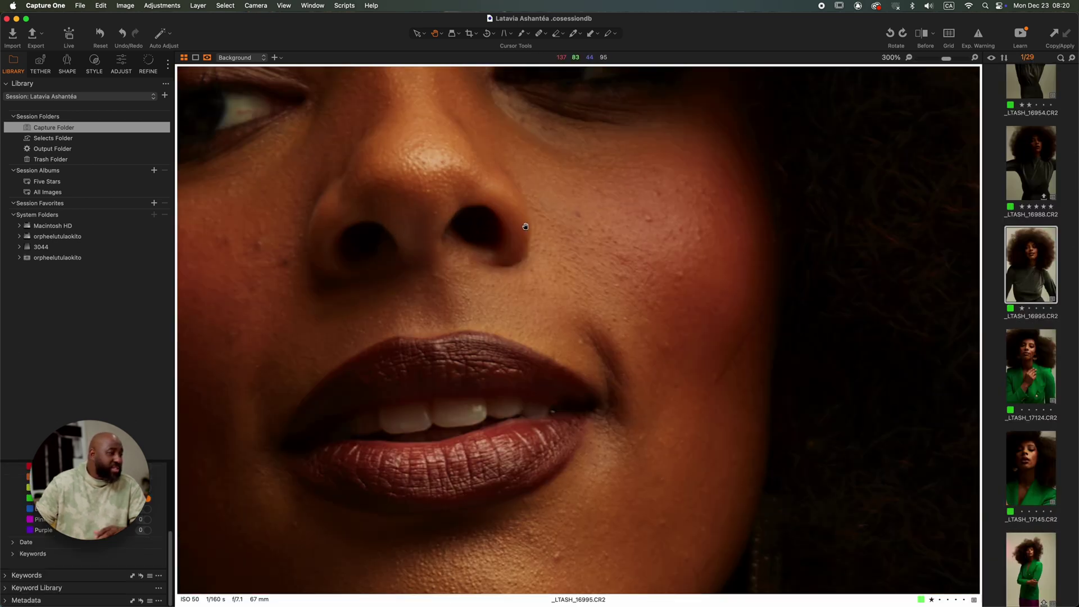
scroll(525, 227, down, 2)
scroll(568, 238, down, 1)
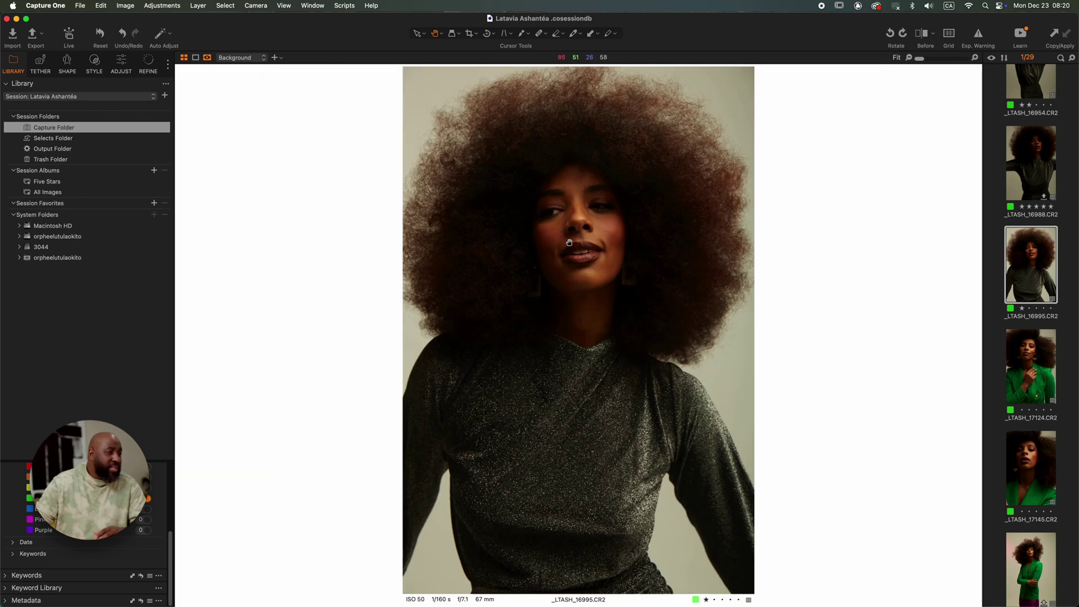
key(super+alt+5)
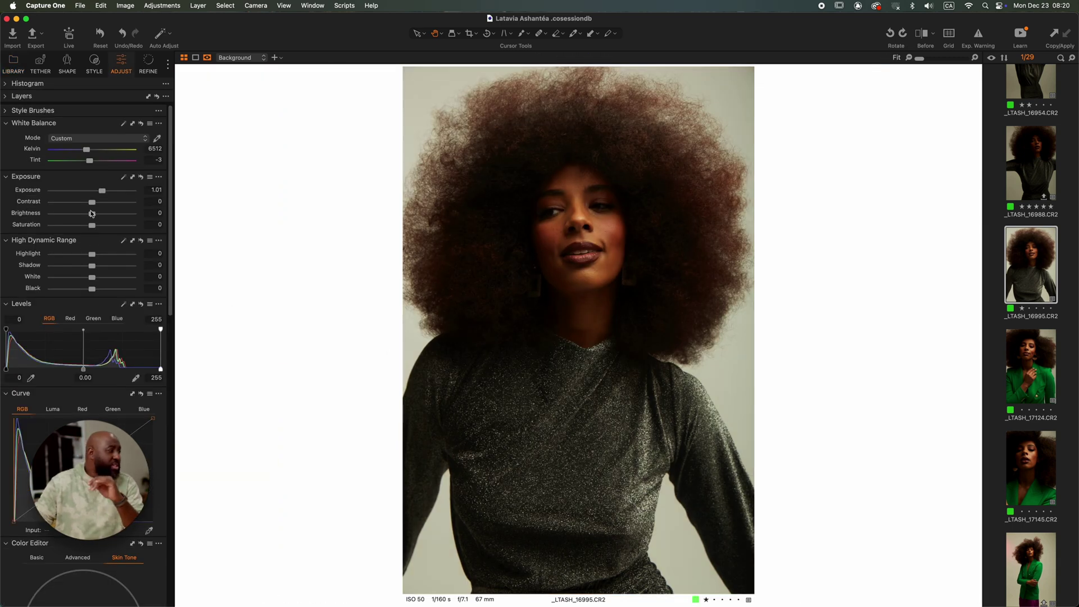
drag(92, 225, 32, 229)
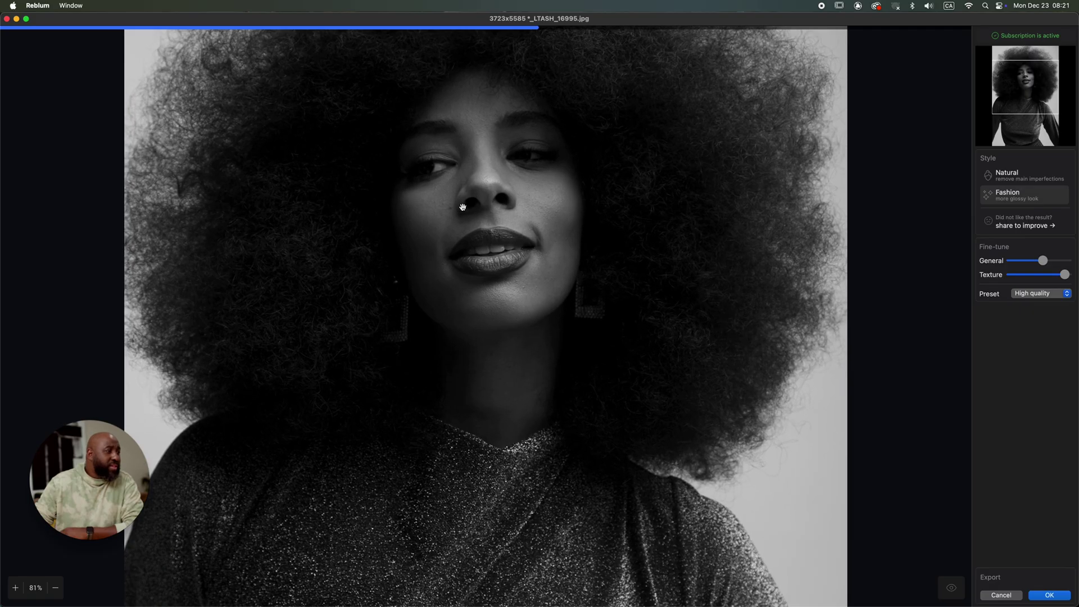
Inspect the black-and-white portrait's face up close in Reblum and compare the retouch with the original
scroll(463, 207, up, 5)
scroll(463, 206, down, 2)
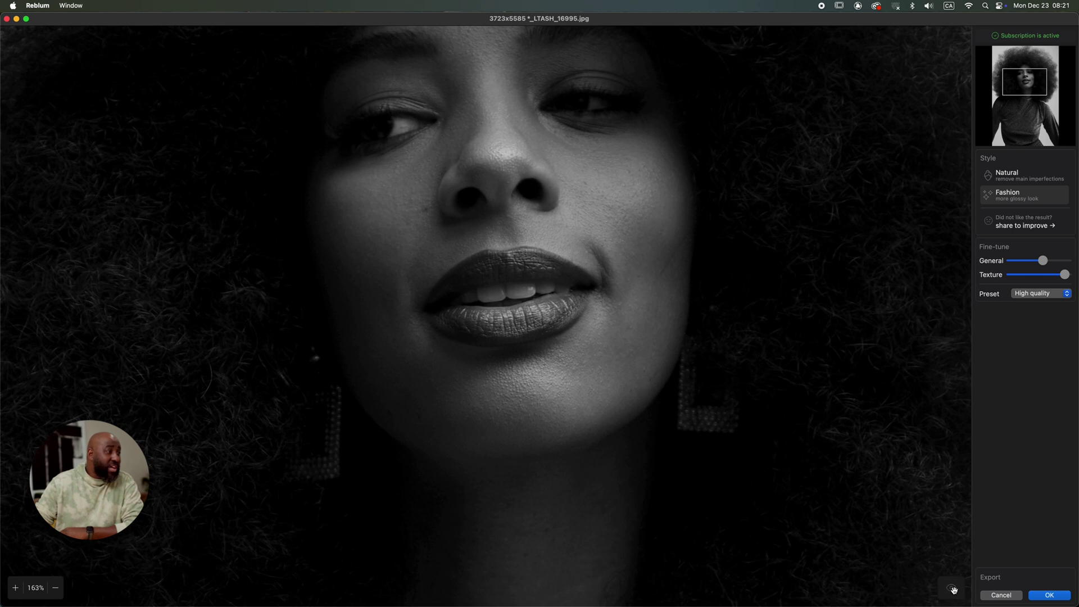
click(954, 590)
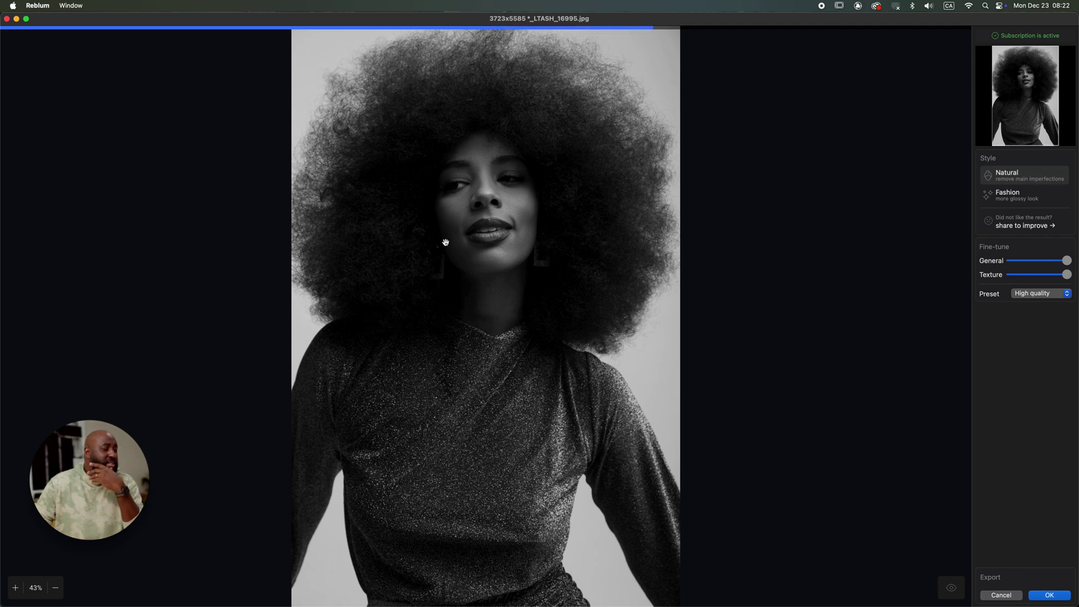
click(480, 232)
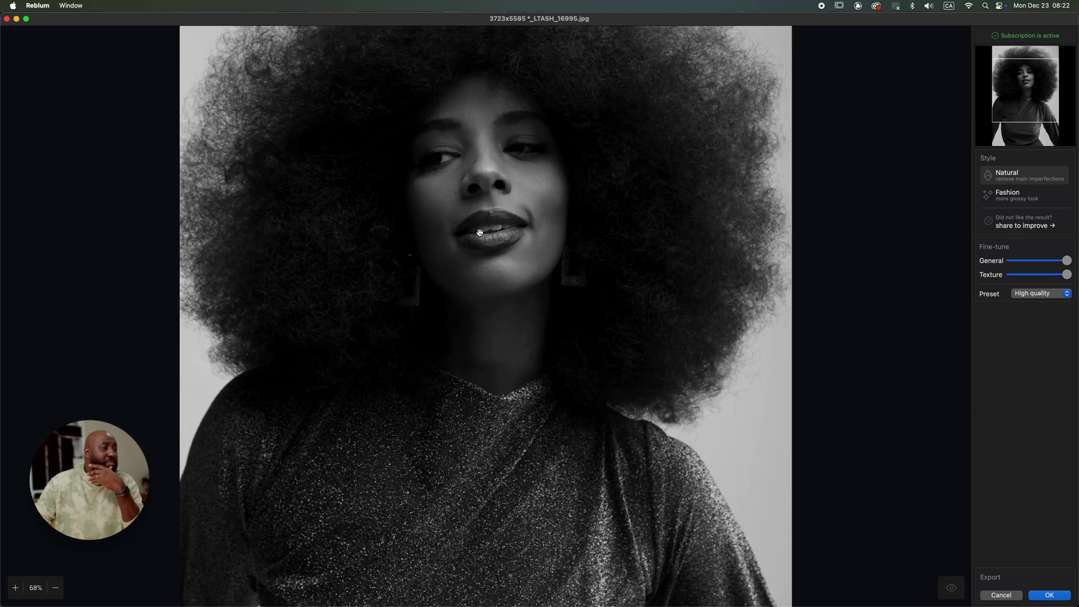
click(480, 232)
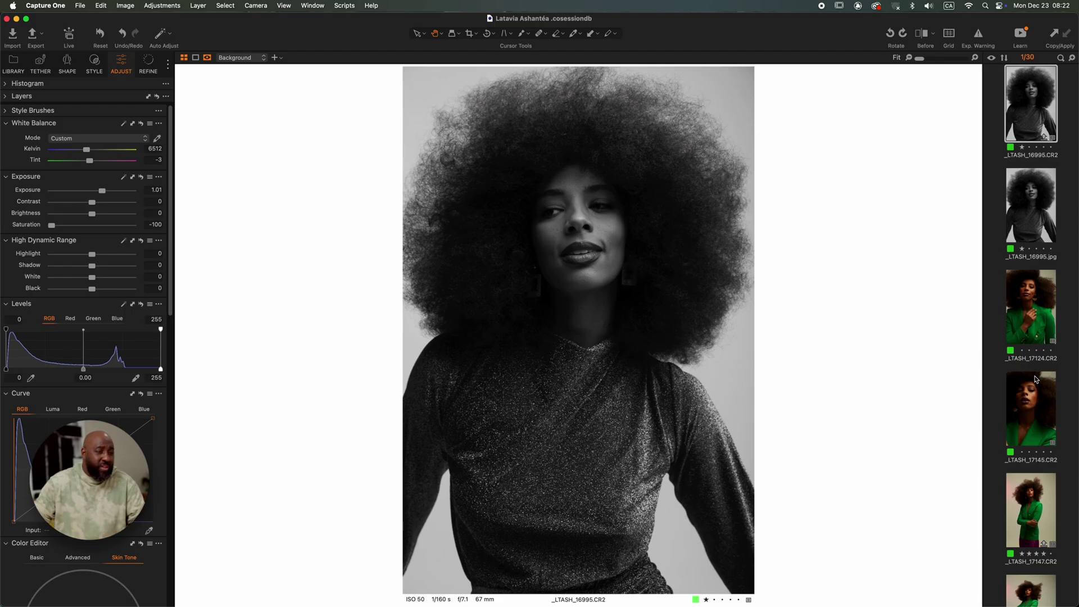
Display the original _LTASH_16995.CR2 and its retouched JPG side by side in full screen
super+click(1042, 211)
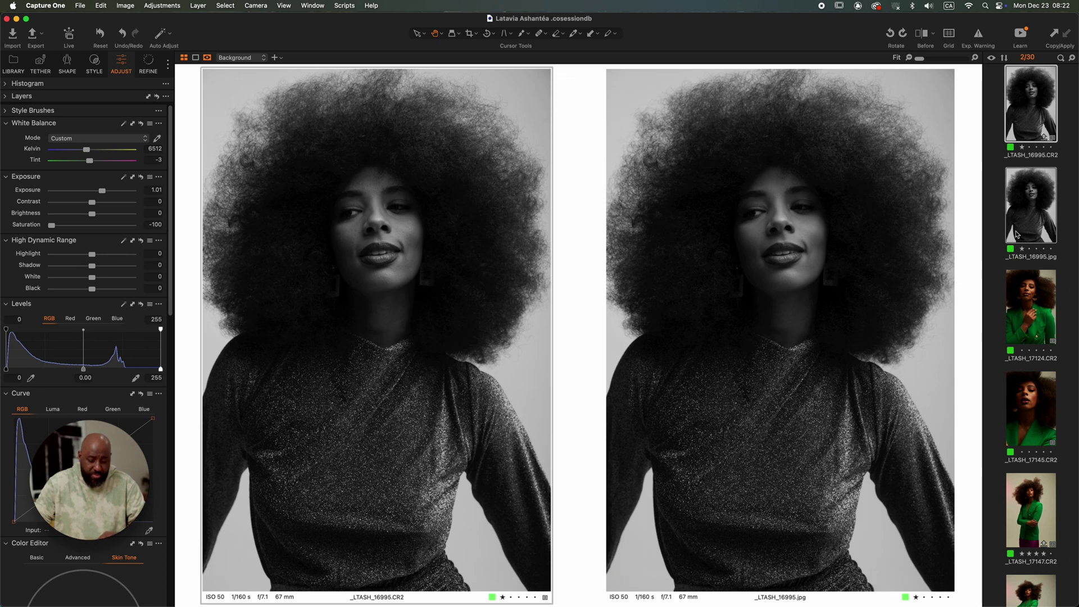
key(super+t)
key(ctrl+super+f)
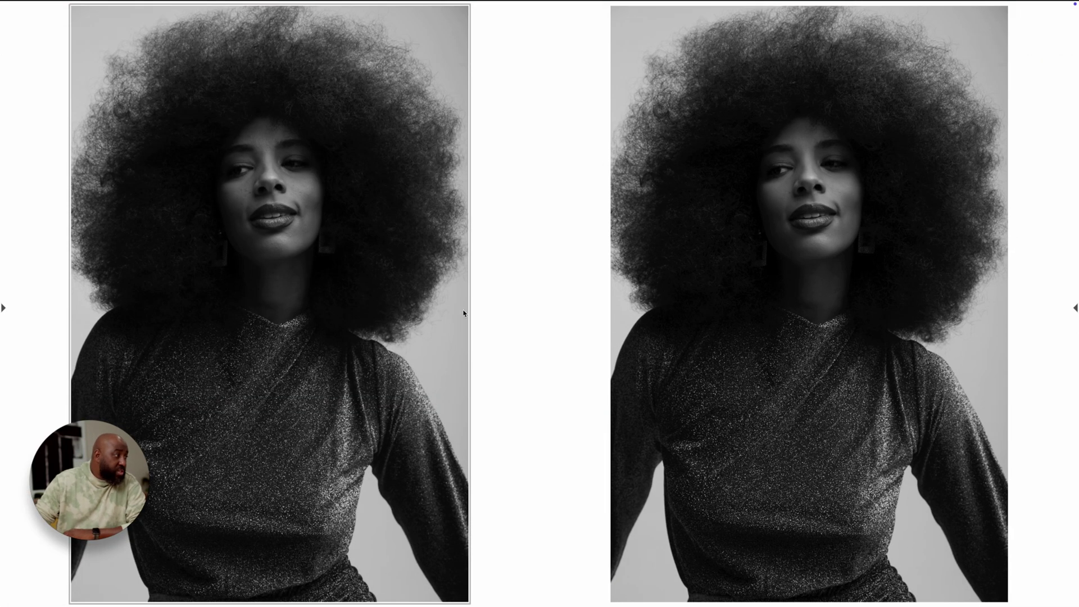
Examine the facial skin up close in both the original and the retouched black-and-white portrait
click(250, 178)
click(251, 178)
click(250, 179)
scroll(251, 179, down, 2)
drag(249, 180, 360, 225)
click(814, 197)
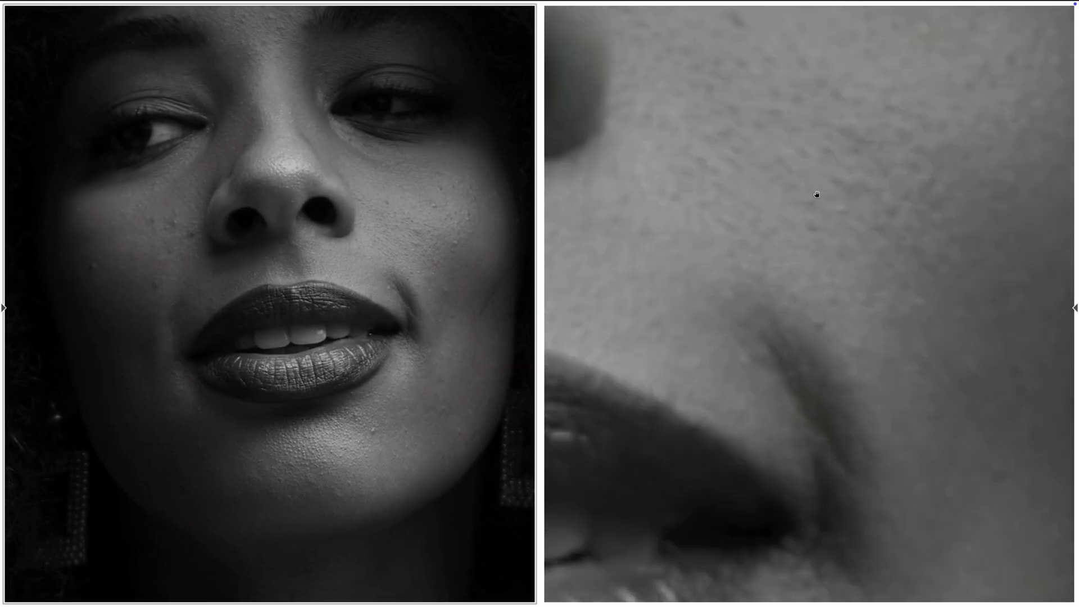
click(816, 196)
click(817, 196)
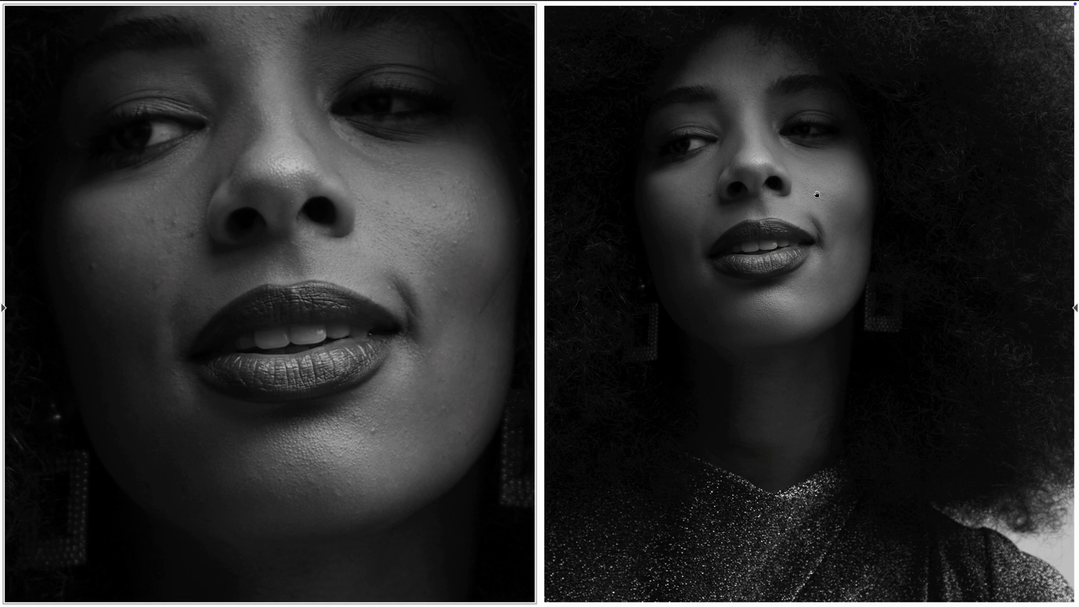
scroll(817, 195, down, 2)
drag(752, 195, 799, 222)
click(785, 225)
click(785, 226)
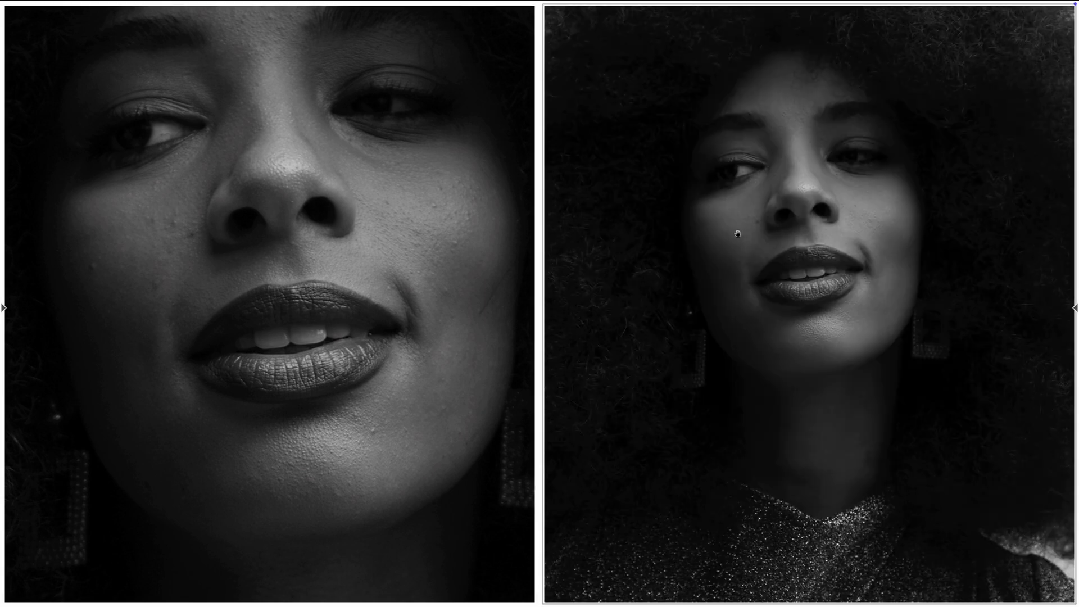
click(754, 230)
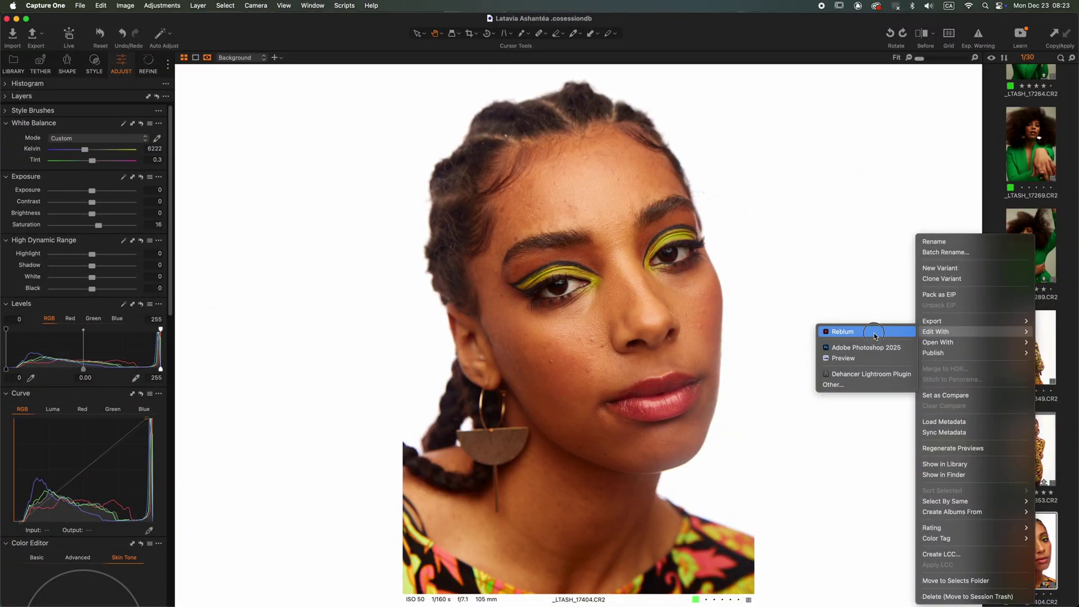
Send the _LTASH_17404.CR2 close-up portrait to Reblum for editing
click(875, 336)
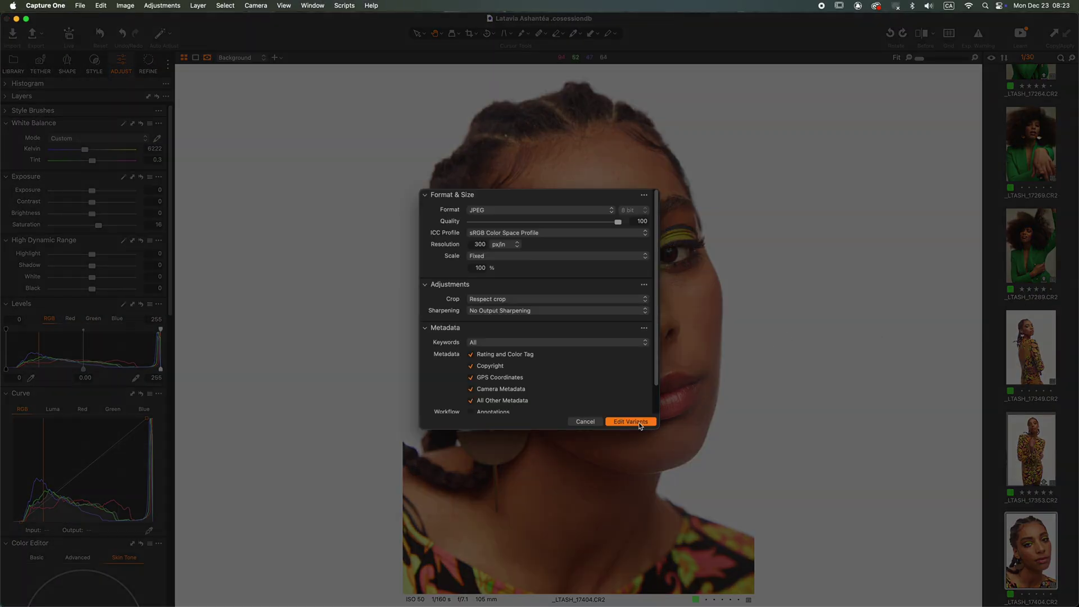